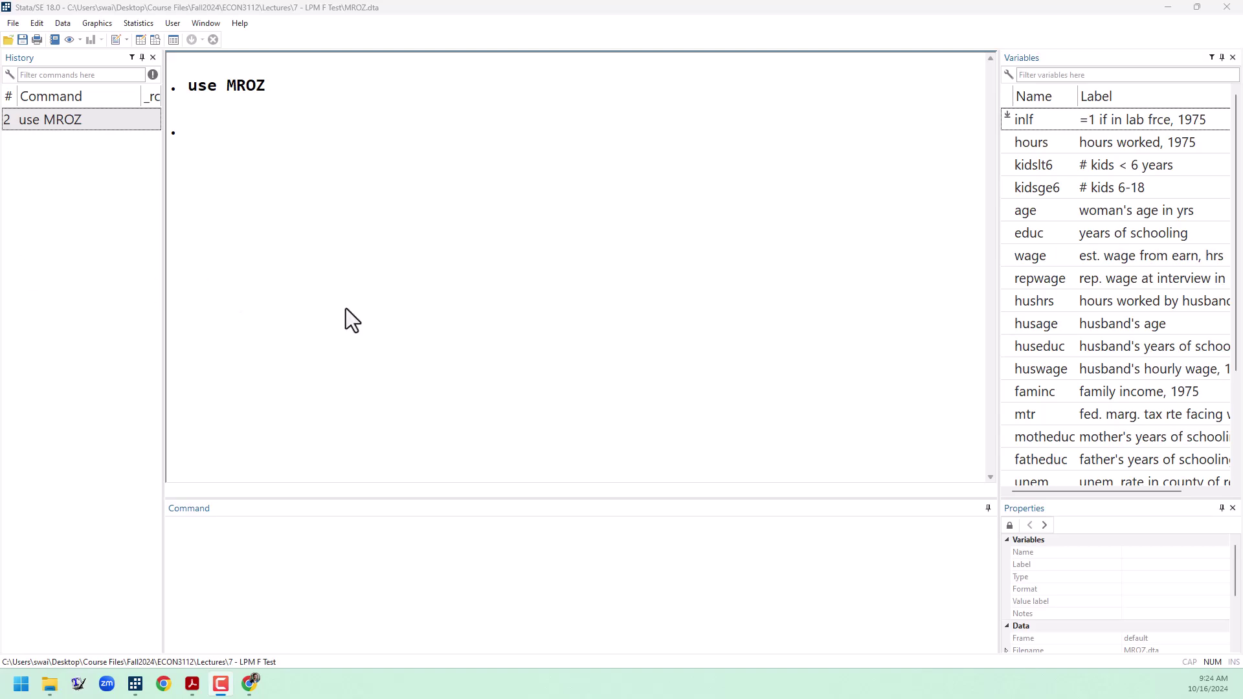
- Run reg inlf nwifeinc, giving a nwifeinc coefficient of -.0050095 over 753 observations
left_click(528, 583)
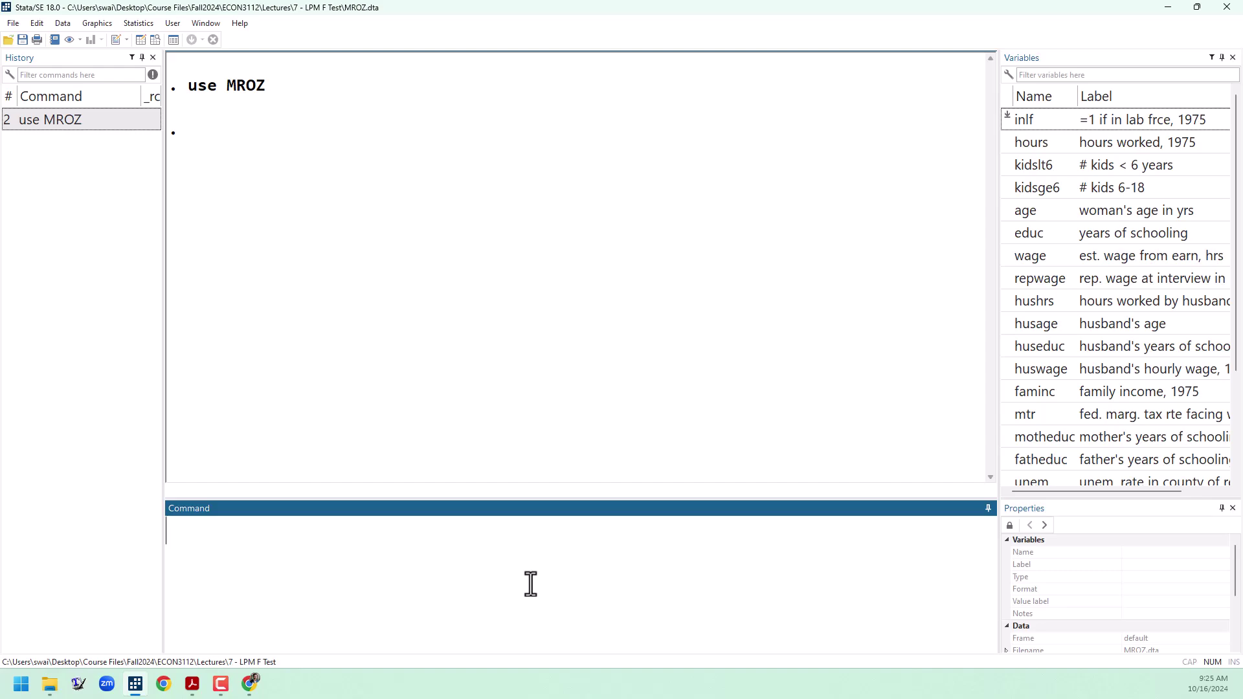
type("reg inlf")
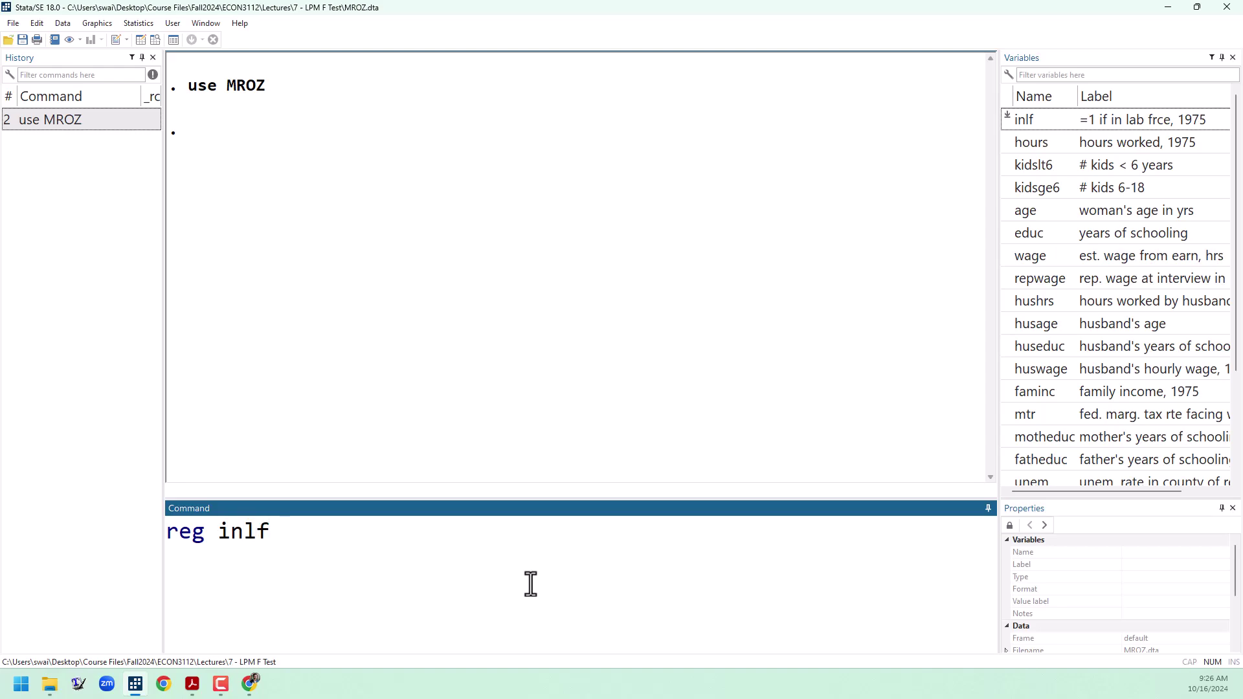
type(" nwifeinc")
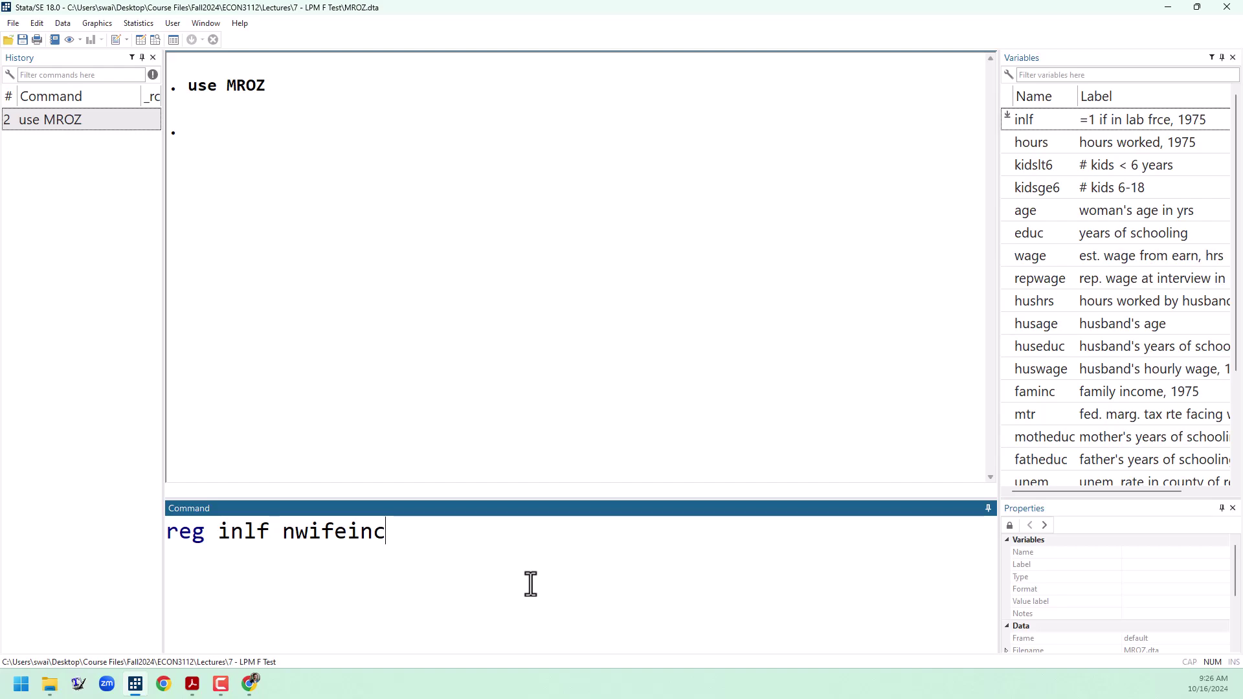
key("Return")
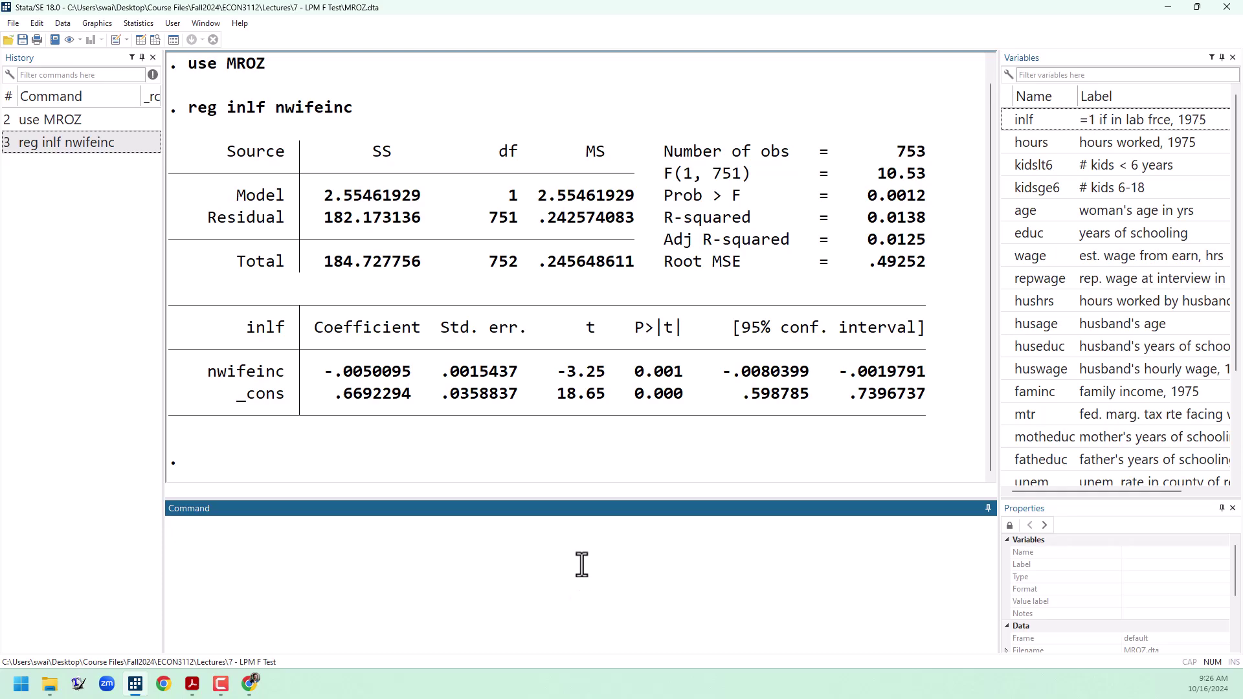
left_click(154, 41)
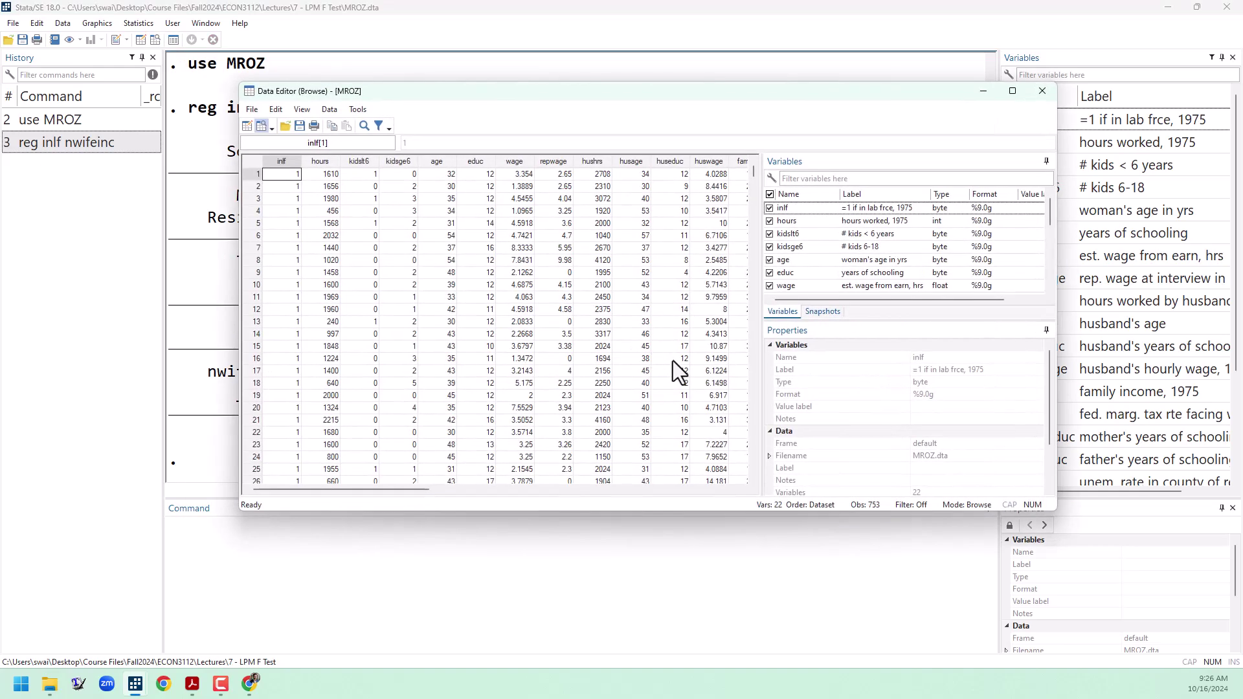
left_click_drag(389, 489, 561, 491)
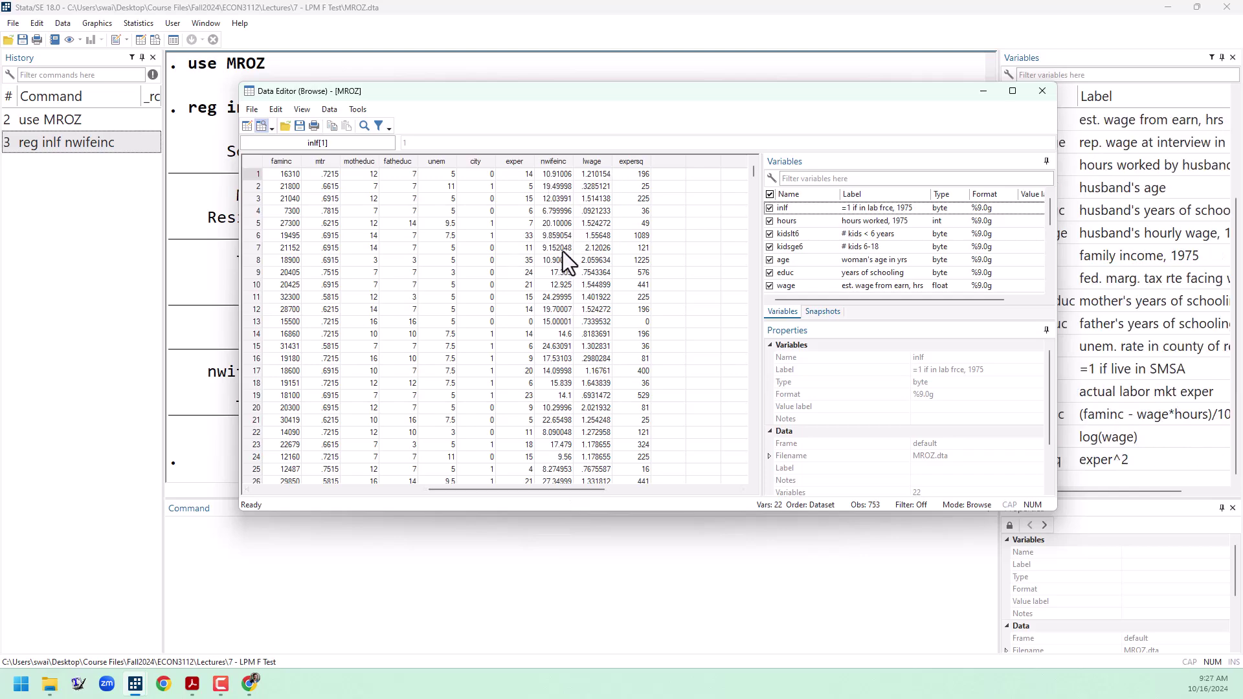
left_click(1041, 91)
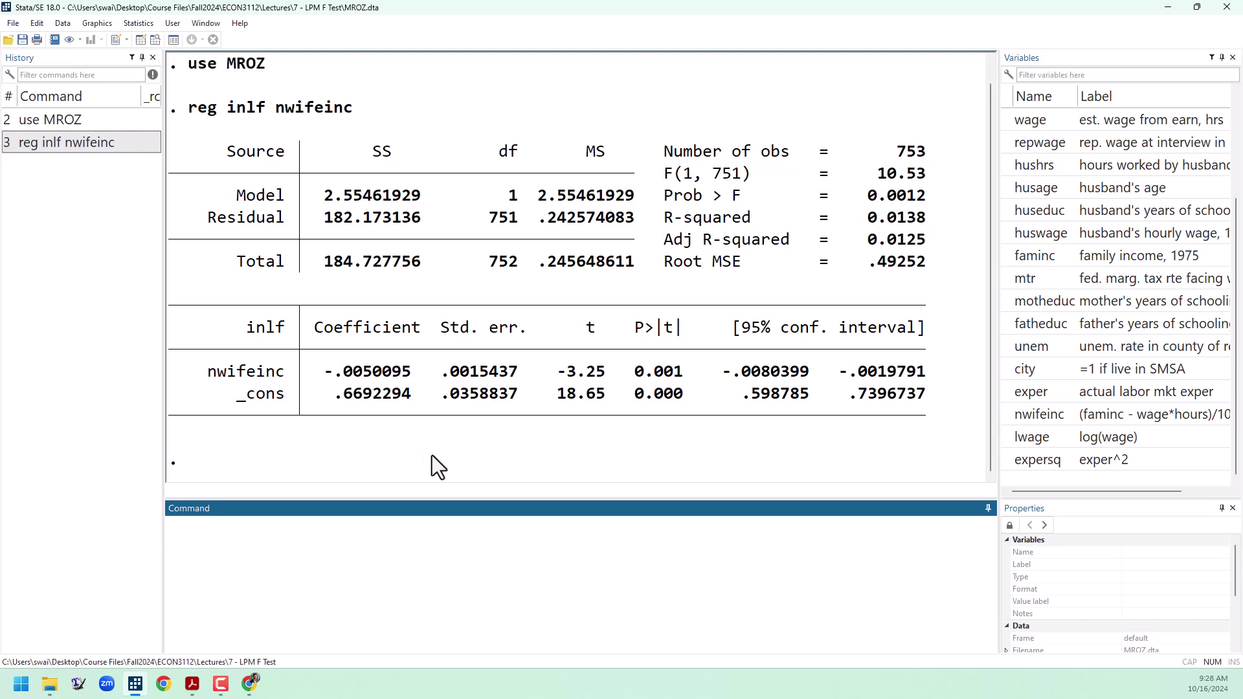
- Create inlfhat with predict inlfhat, xb and check the new column in the Data Editor
type("predict i")
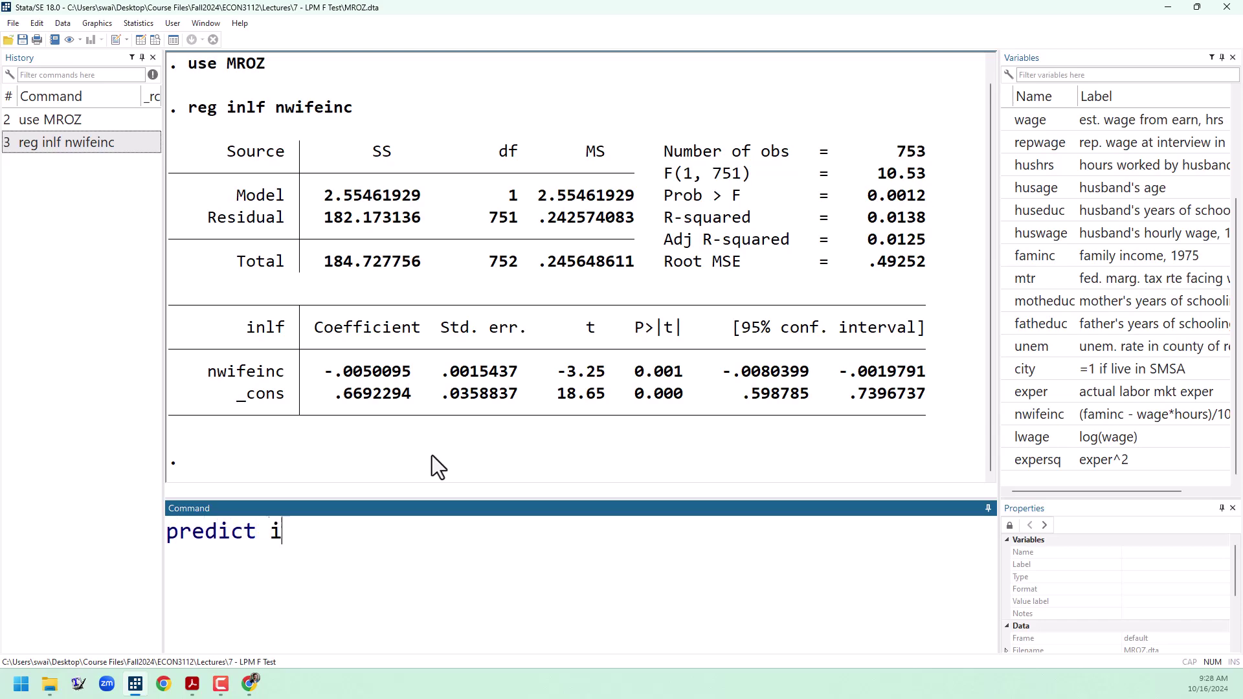
type("nlfhat")
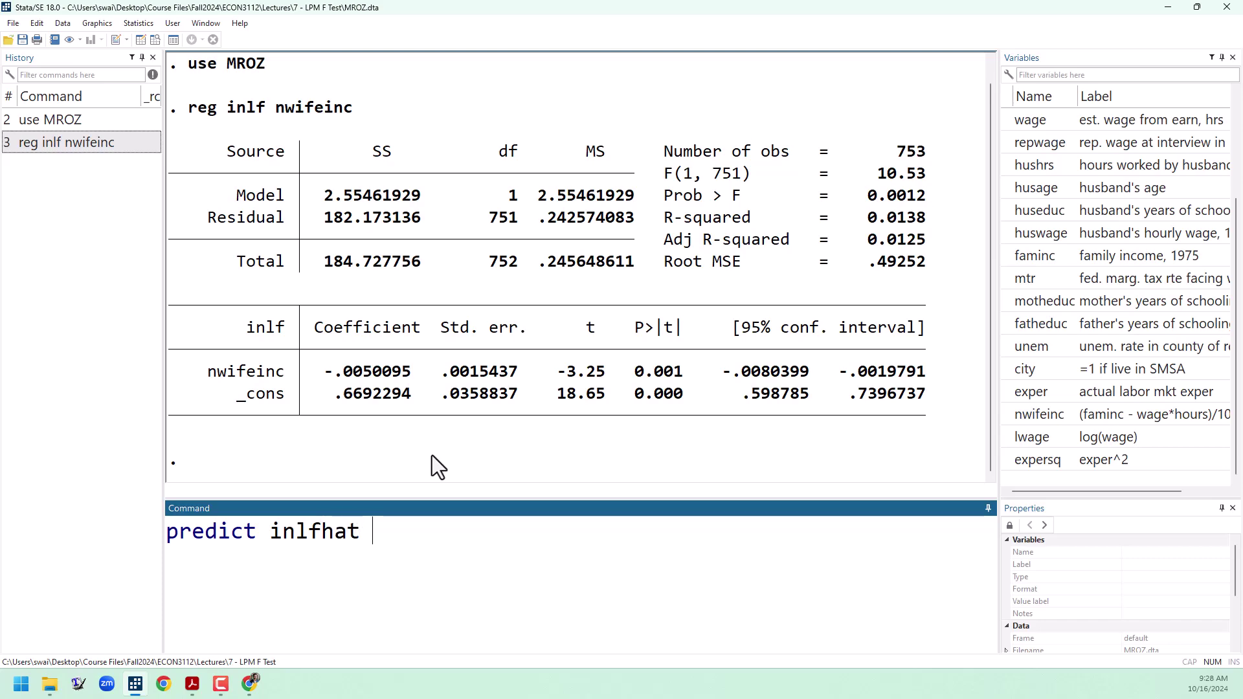
type(", xb")
key("Return")
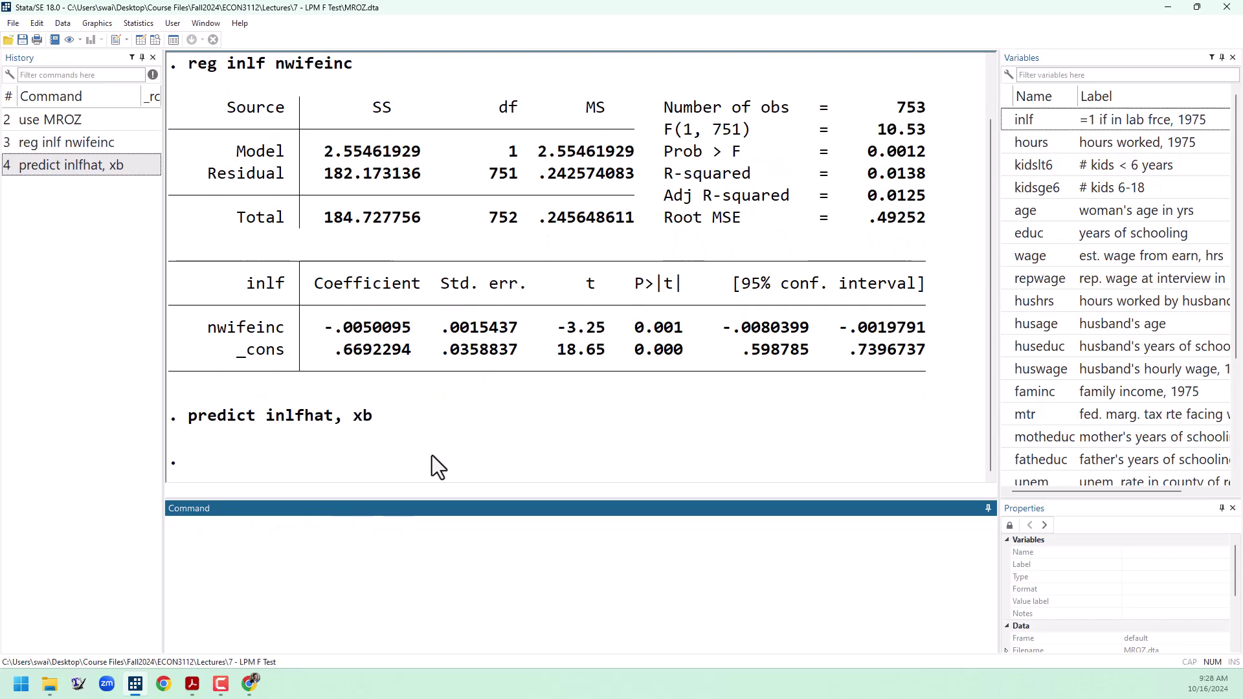
left_click(155, 39)
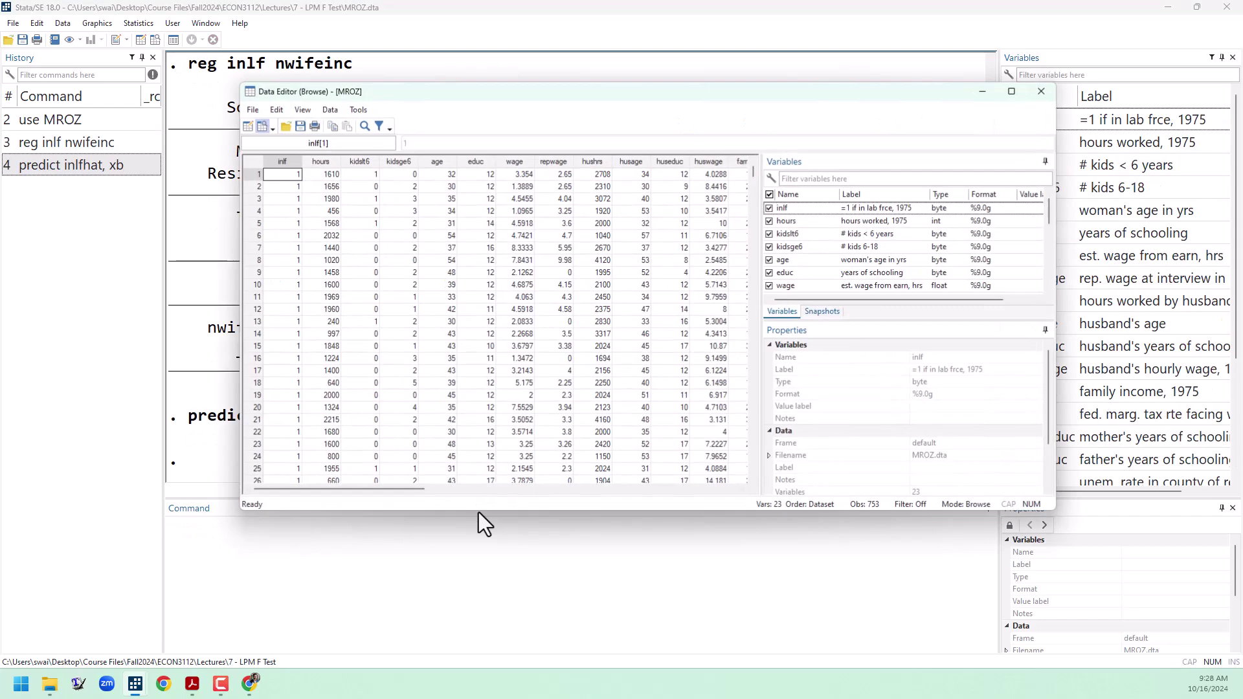
left_click_drag(401, 492, 586, 493)
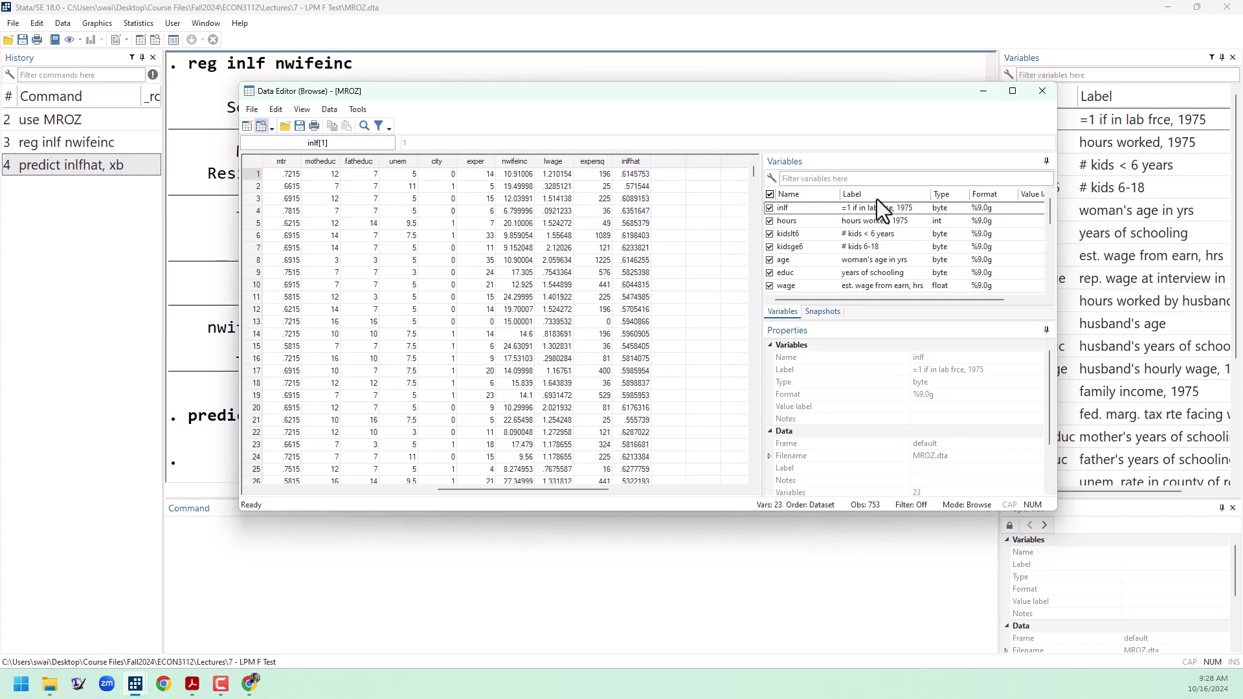
left_click(1042, 91)
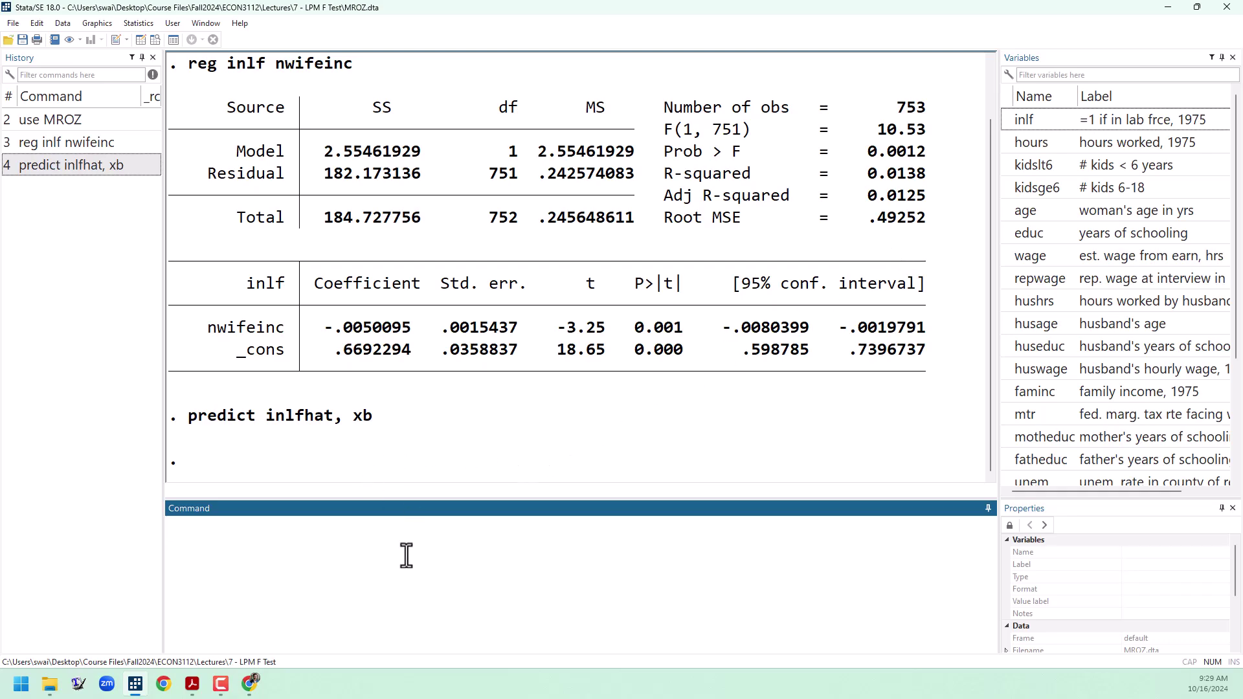
type("reg inlf")
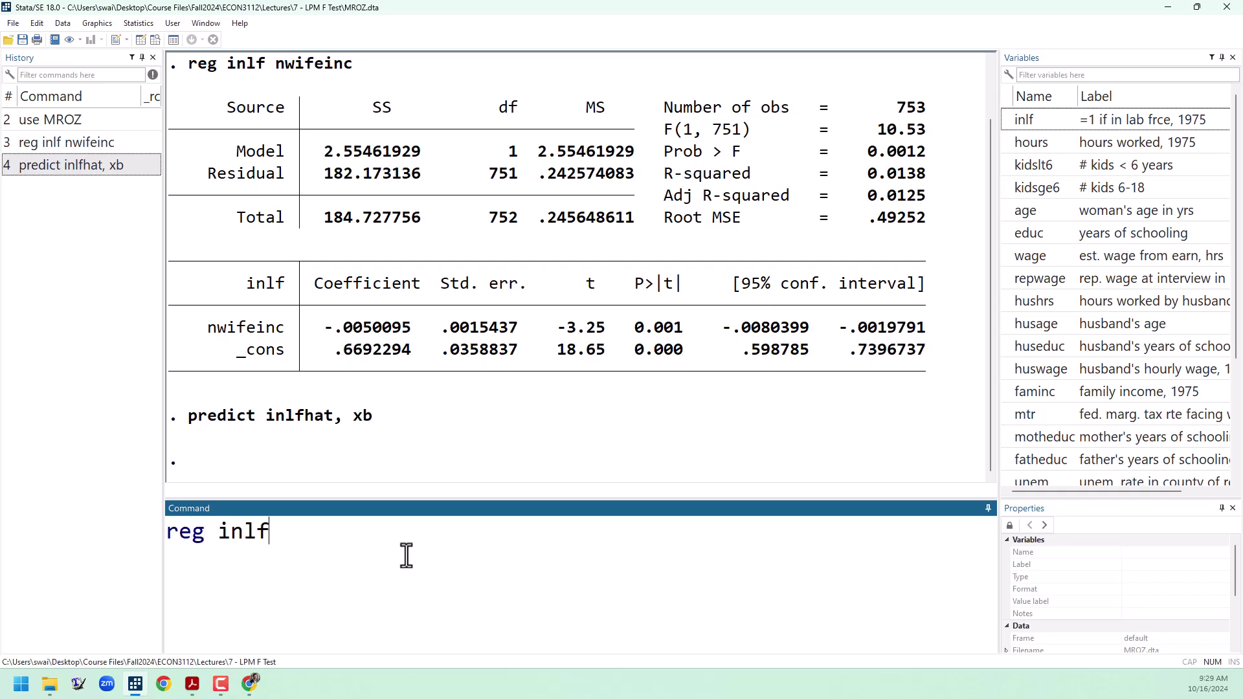
type(" nwifeinc e")
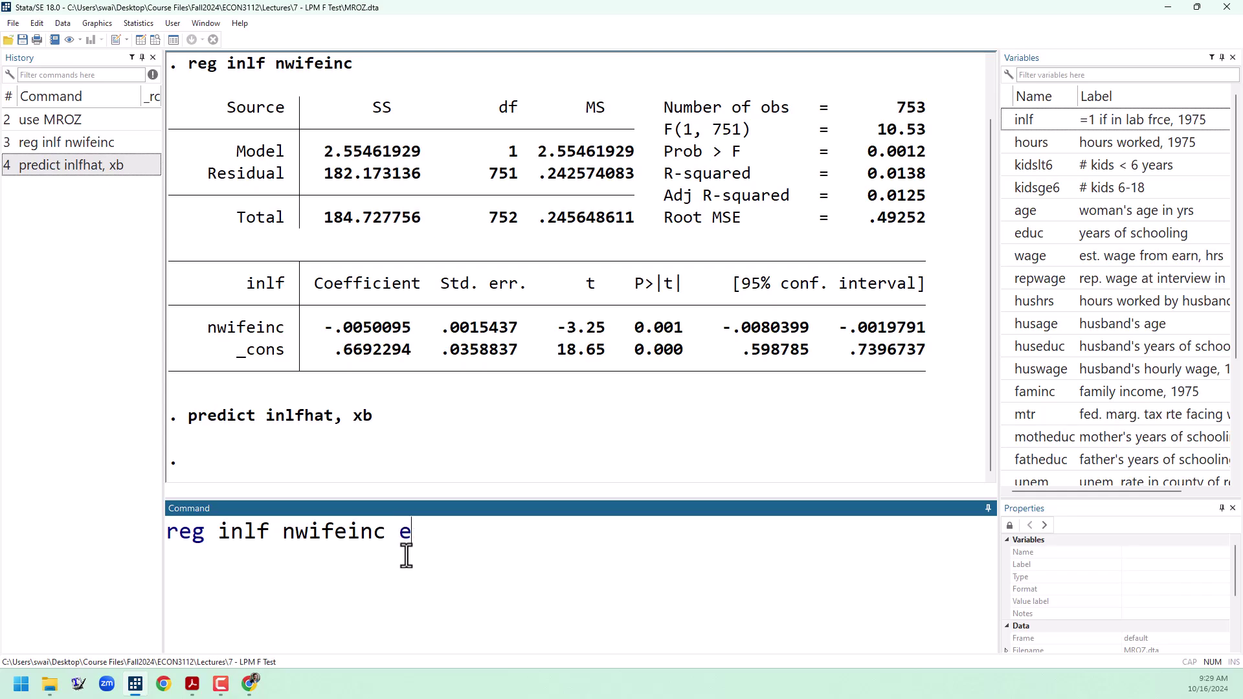
type("duc age kidslt")
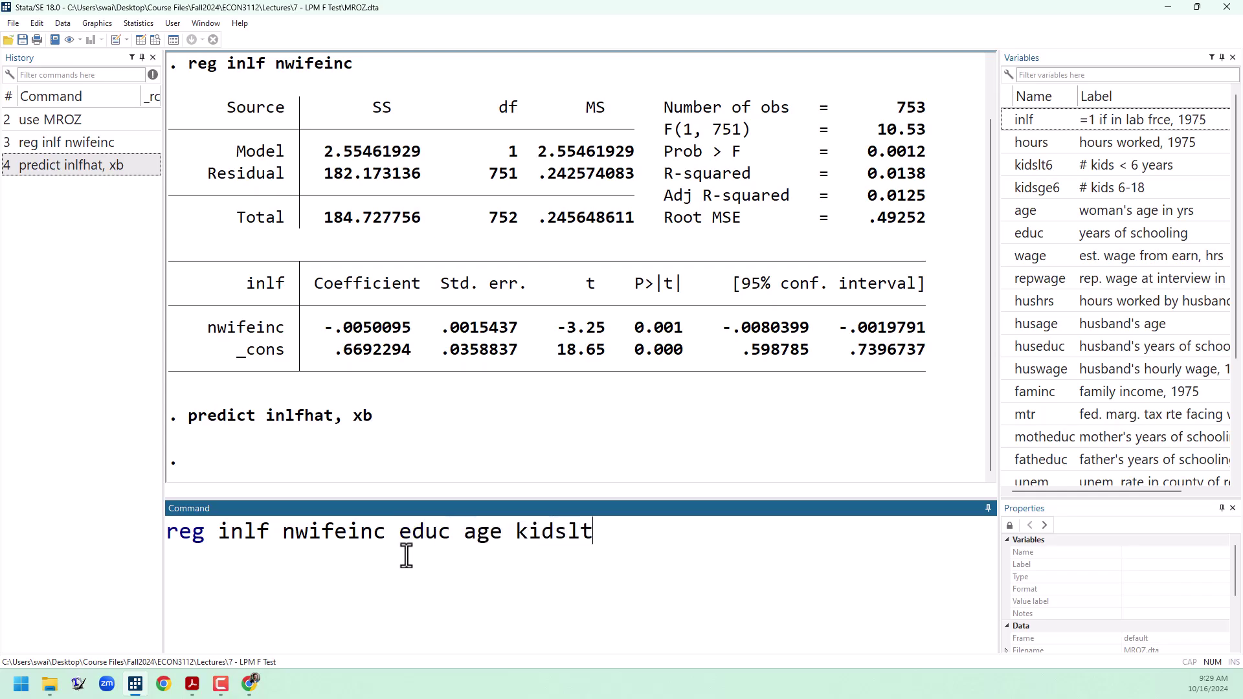
type("6 kidsge6")
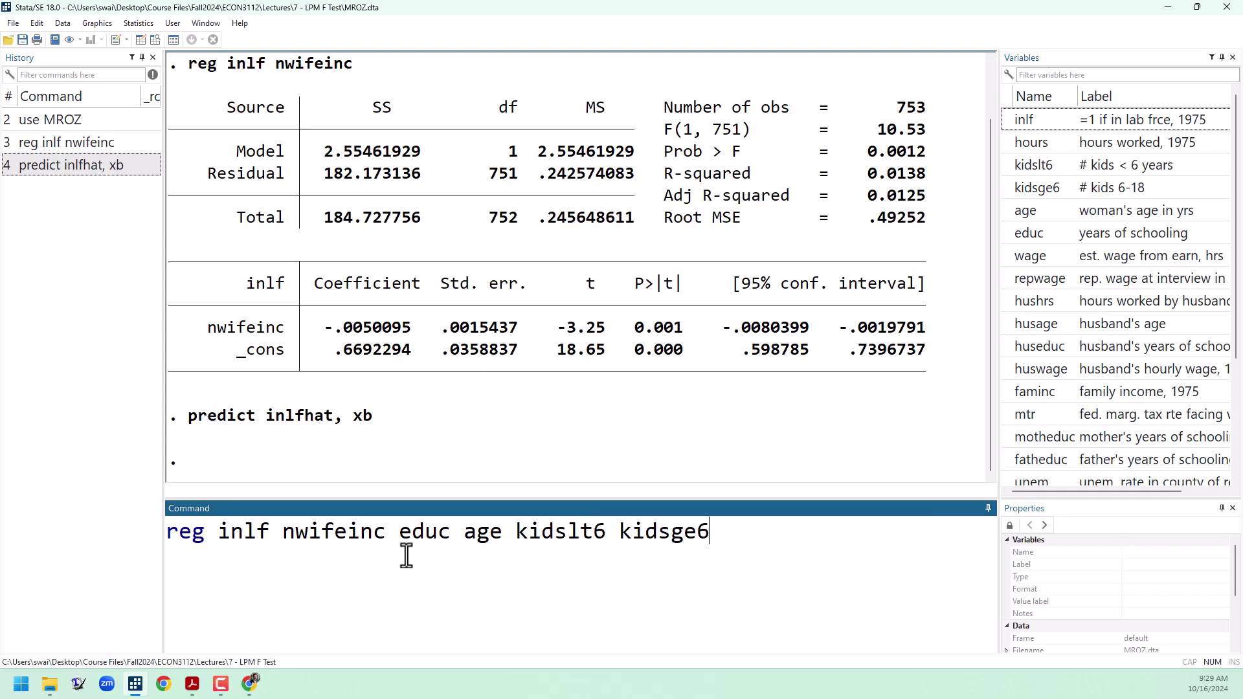
key("Return")
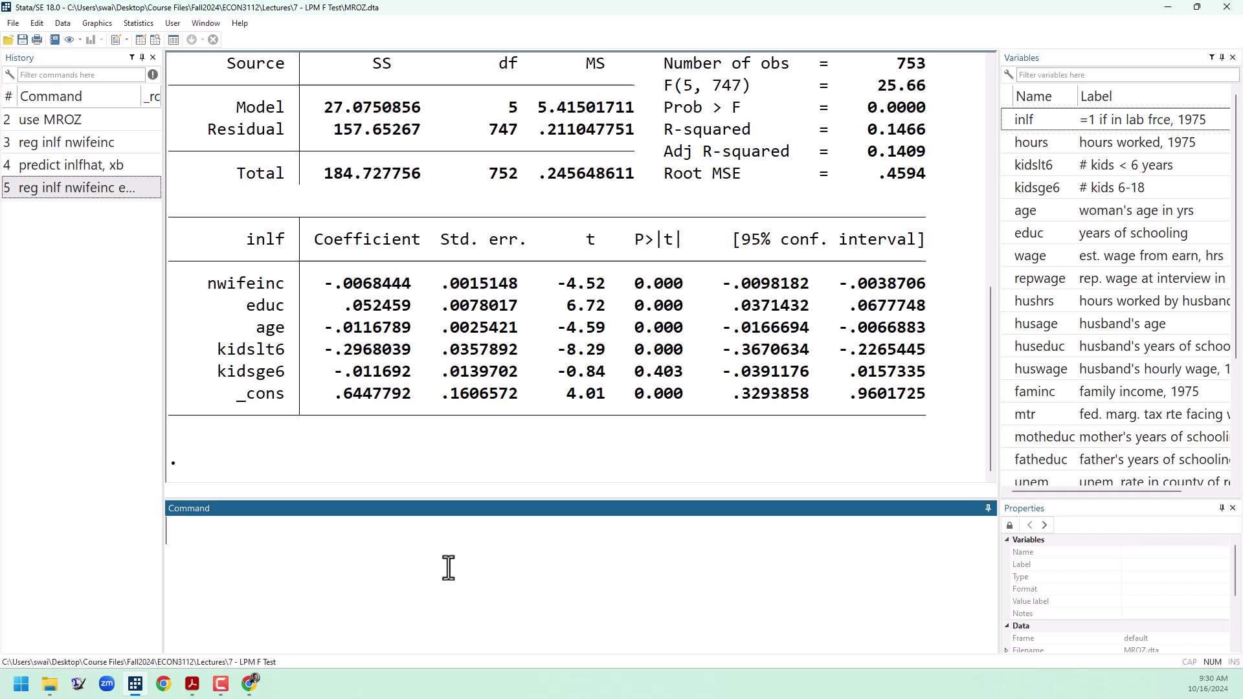
left_click_drag(343, 305, 409, 312)
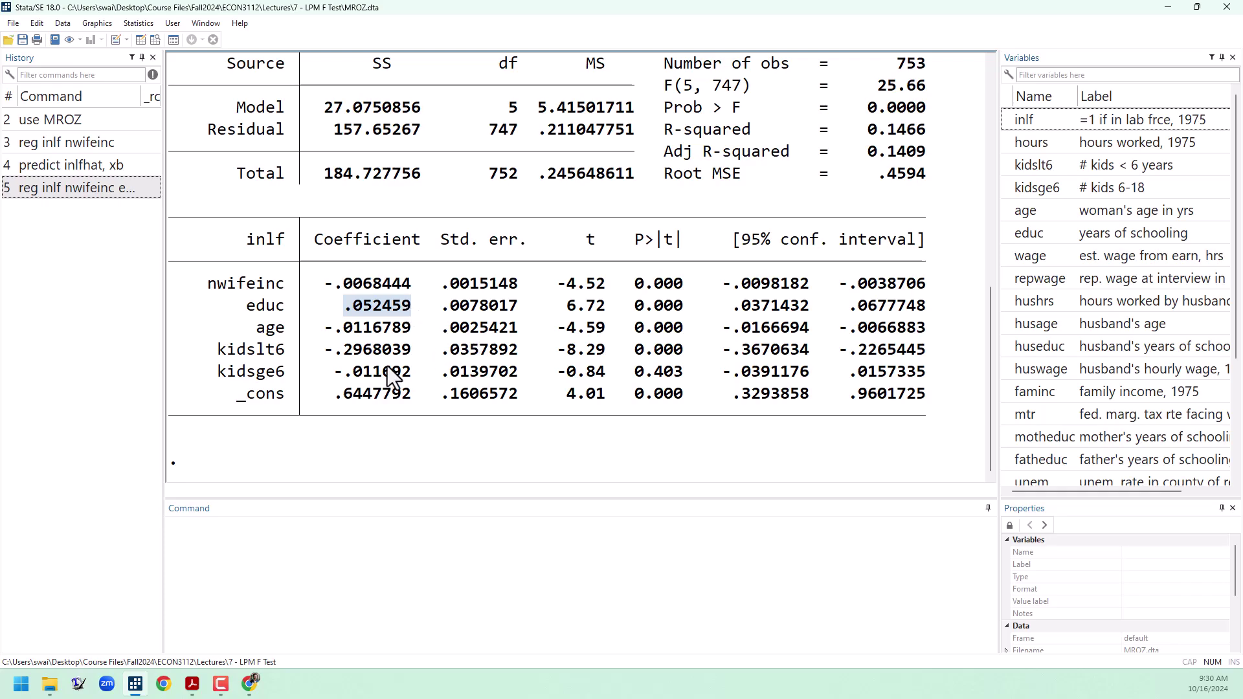
left_click_drag(315, 350, 414, 368)
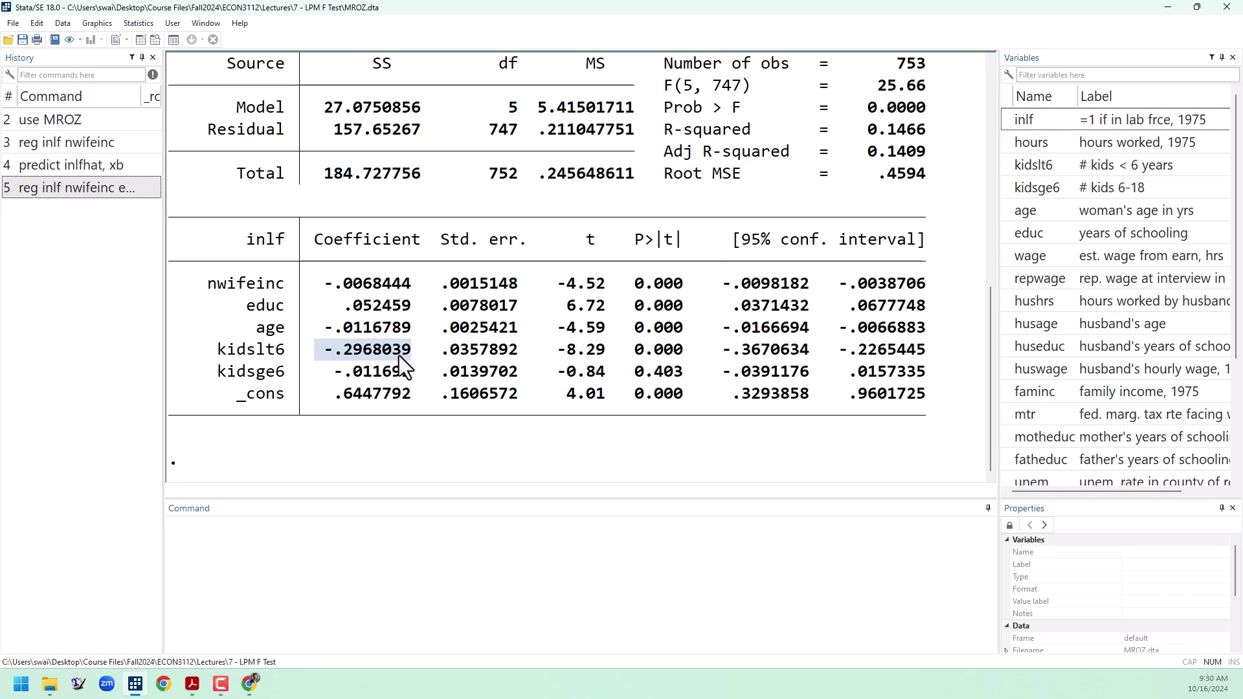
- Drop the old inlfhat and recreate it with predict inlfhat, xb
left_click(520, 584)
type("drop ")
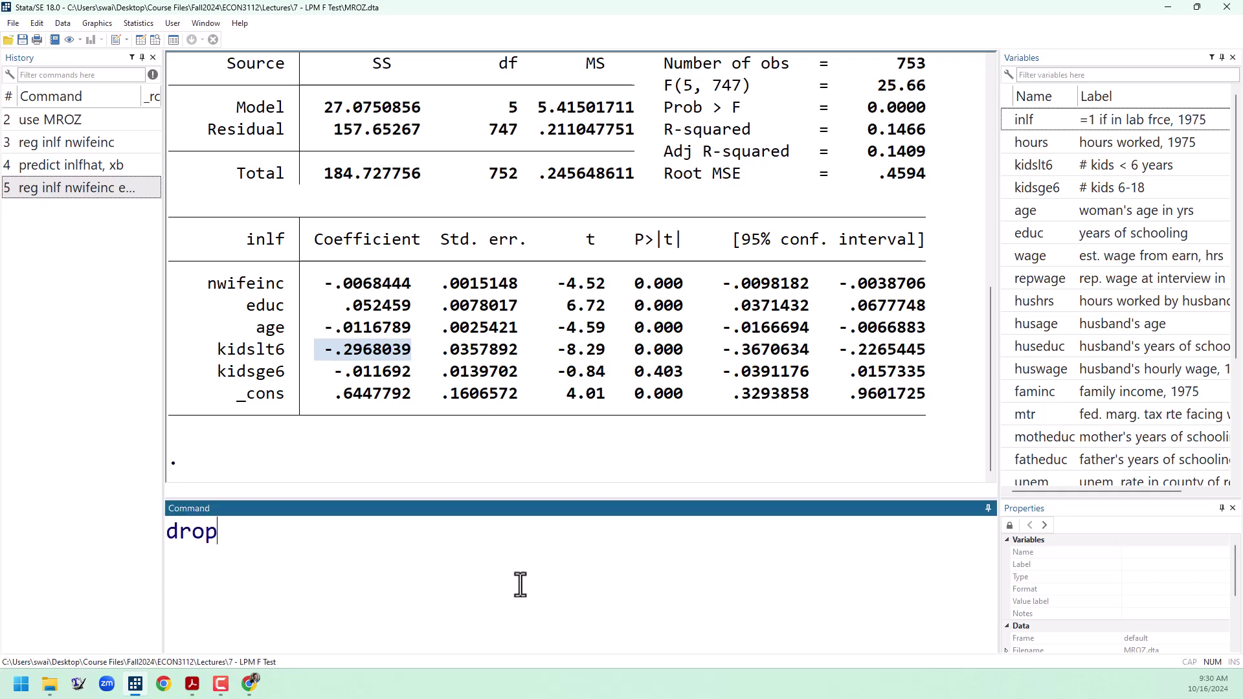
type("inlfhat")
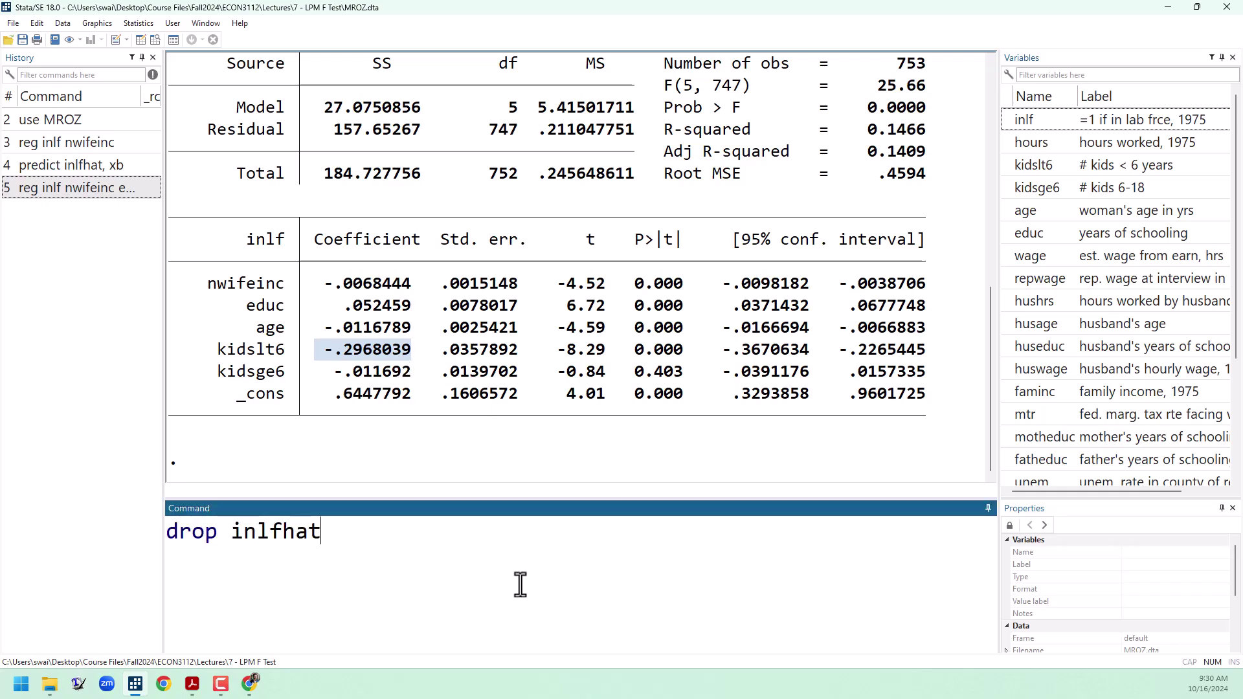
key("Return")
type("predict ")
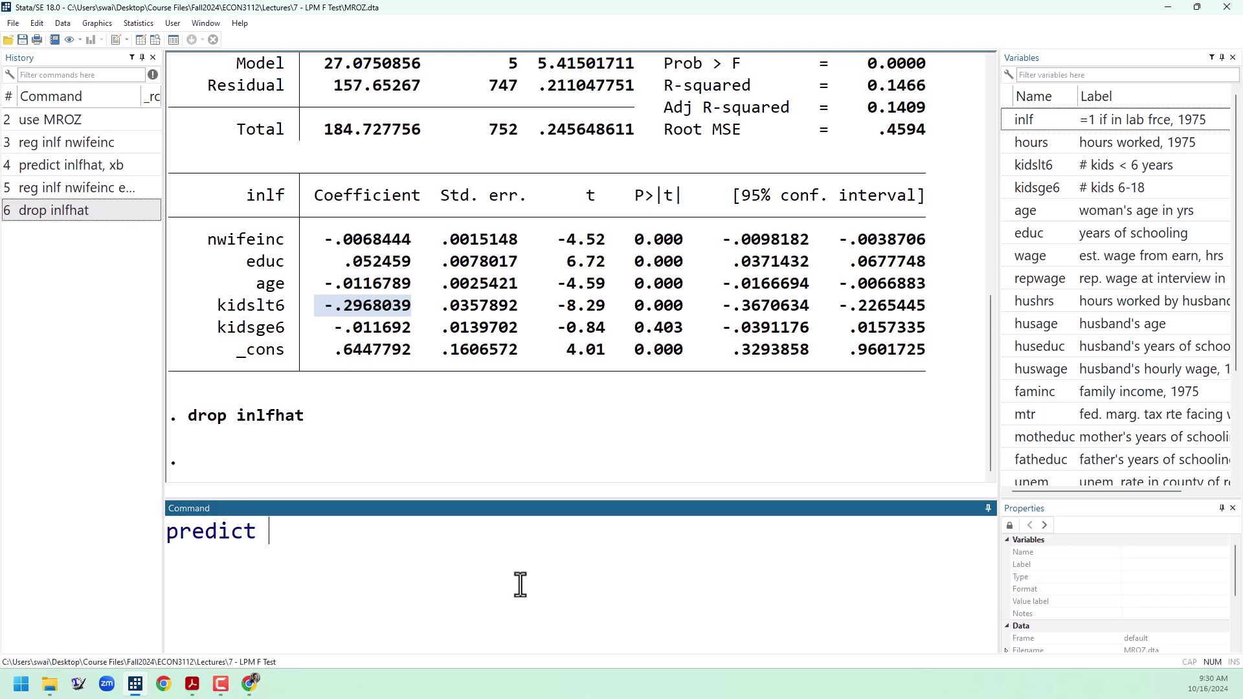
type("inlfhat")
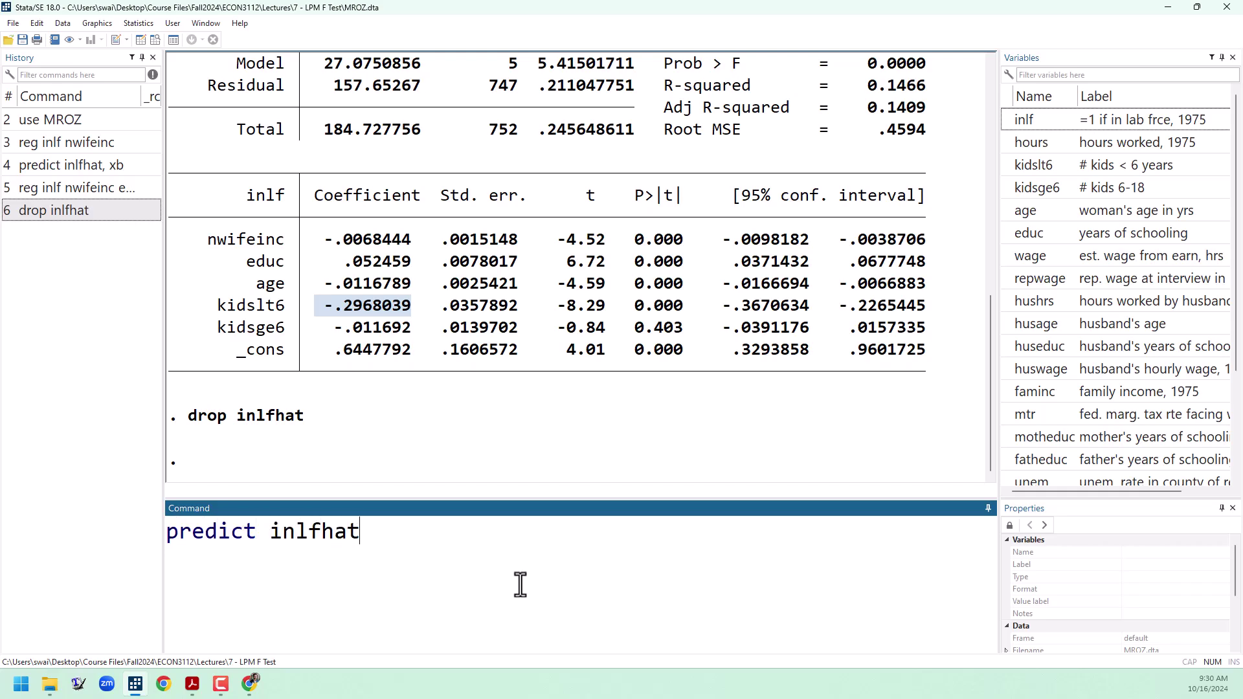
type(", xb")
key("Return")
- Browse the data and inspect the new inlfhat value for observation 7
key("ctrl+8")
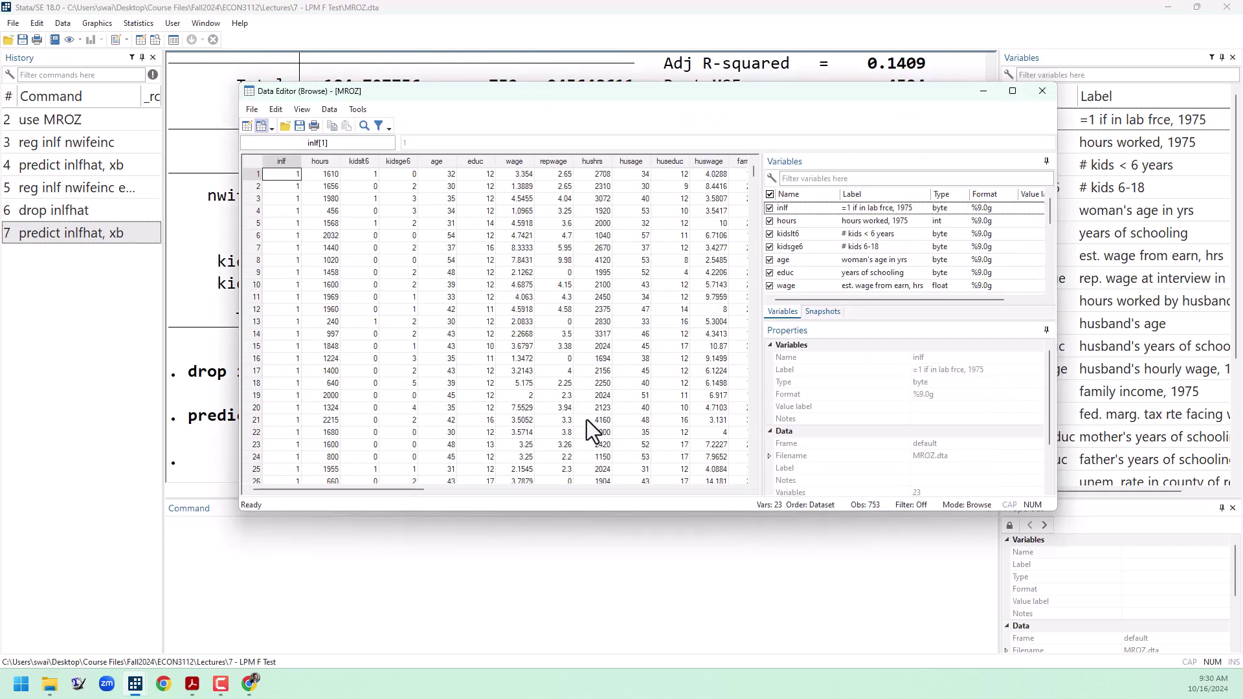
left_click_drag(414, 488, 591, 494)
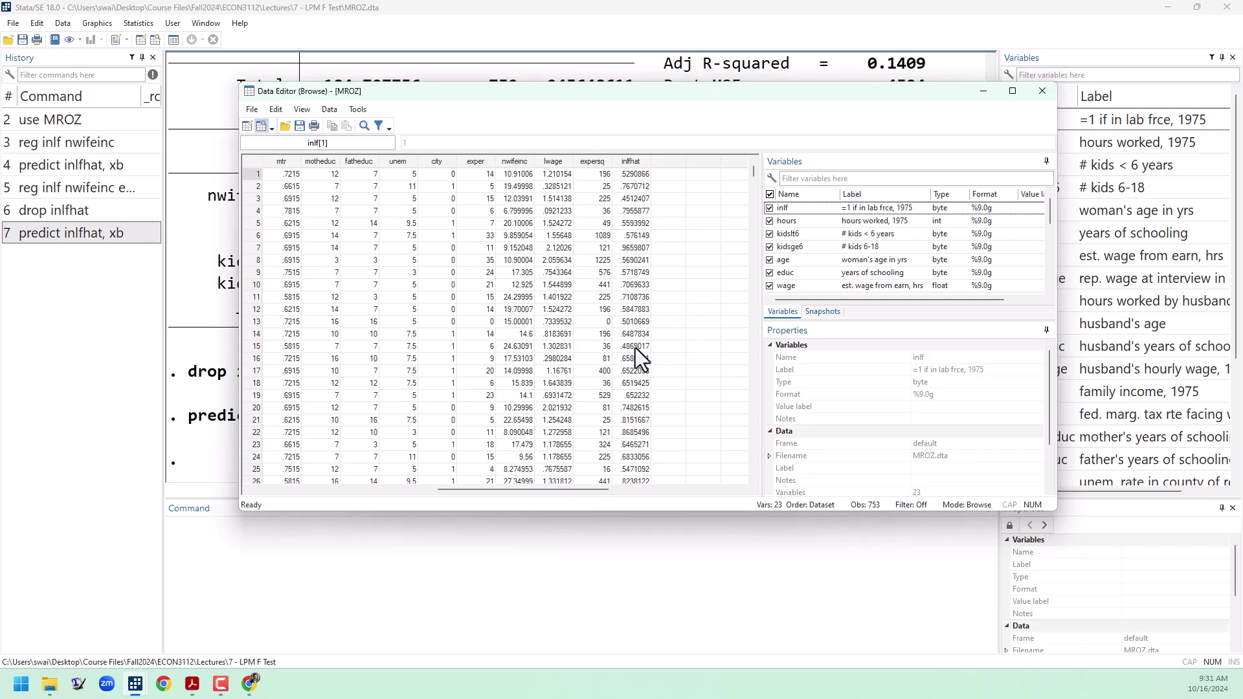
left_click(631, 248)
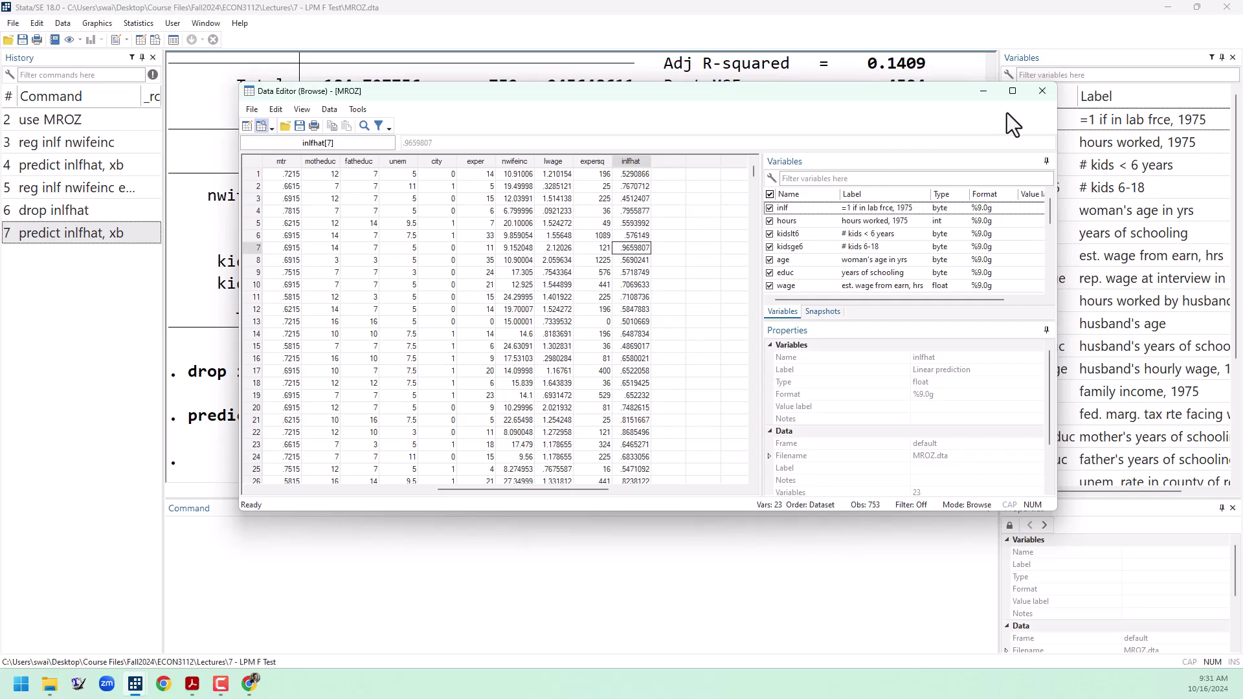
left_click(1042, 91)
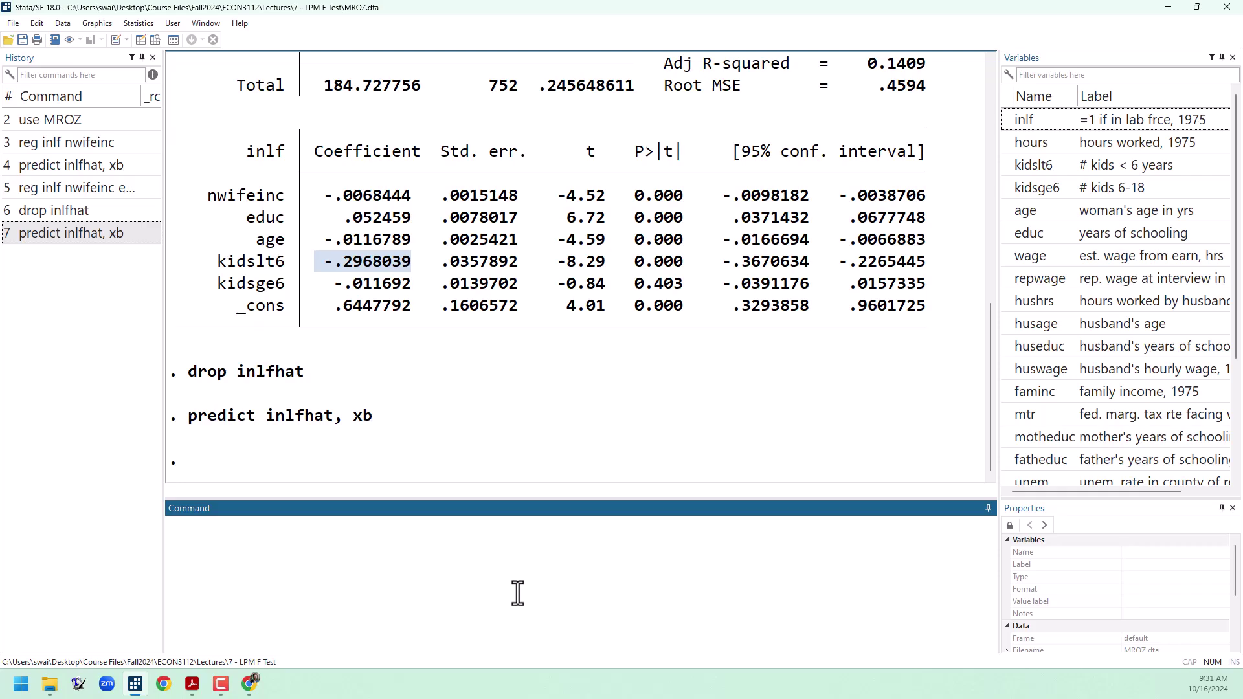
- Sort by inlfhat and inspect the lowest prediction, -.4411515, with nwifeinc of 73.6
type("sort inlfhat")
key("Return")
left_click(155, 40)
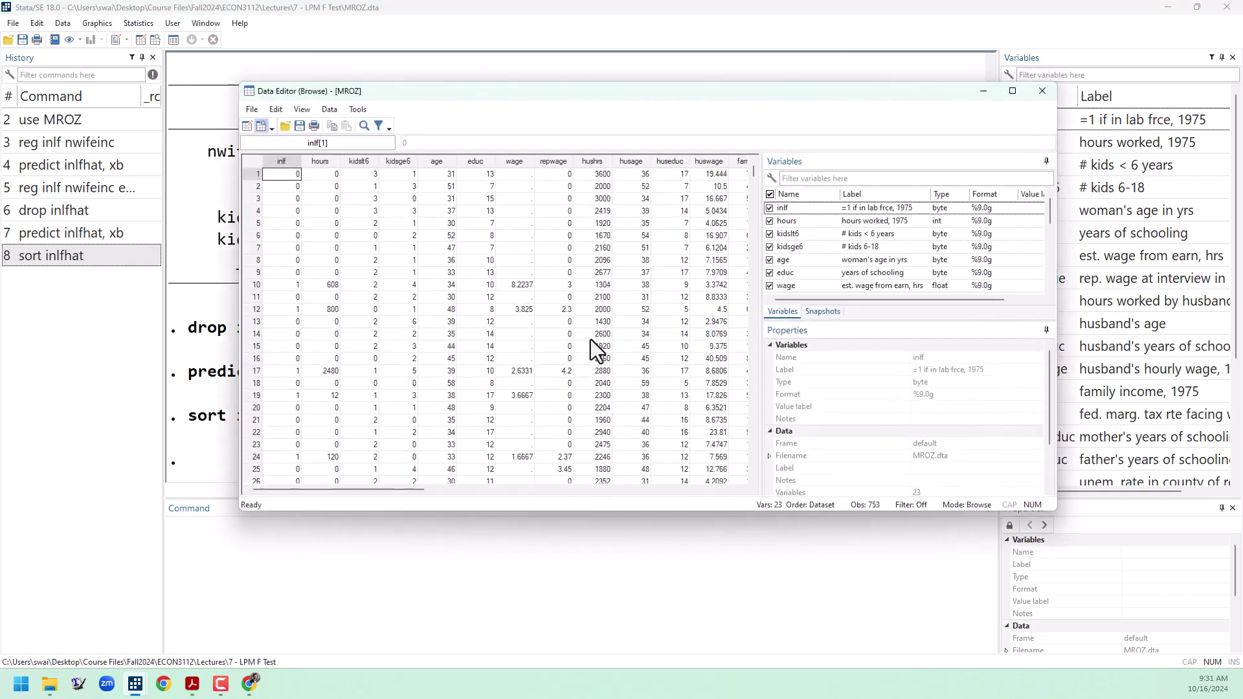
left_click_drag(420, 491, 620, 486)
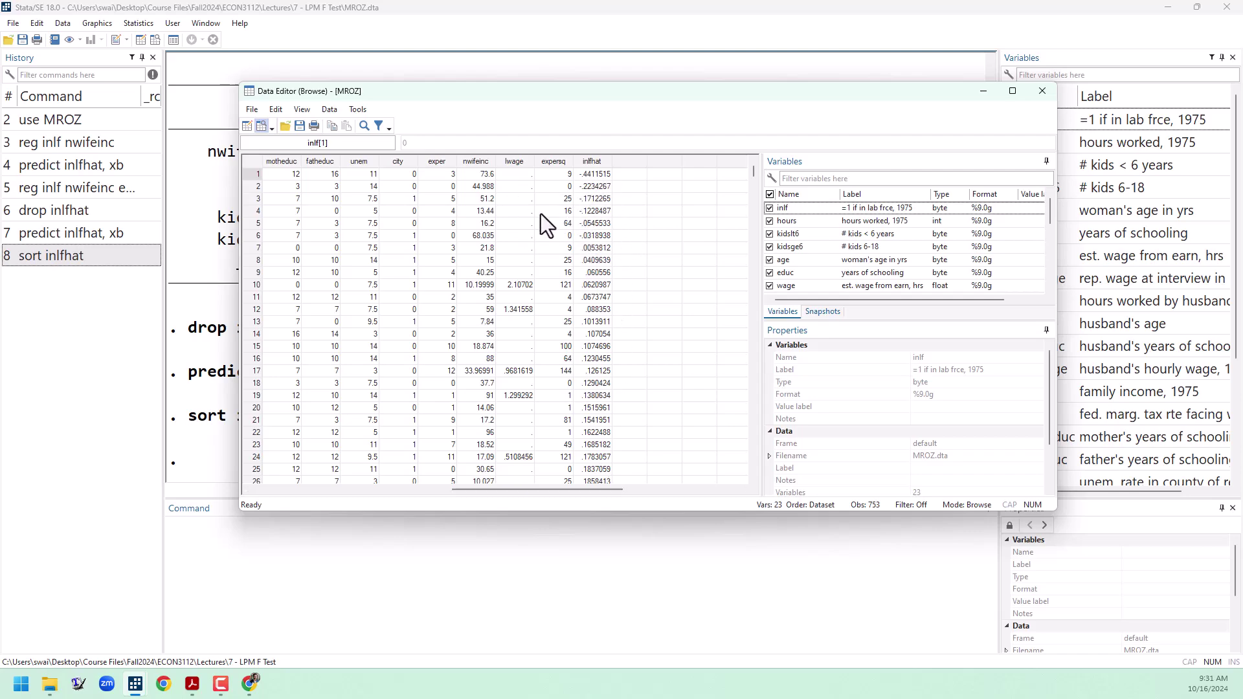
left_click(596, 174)
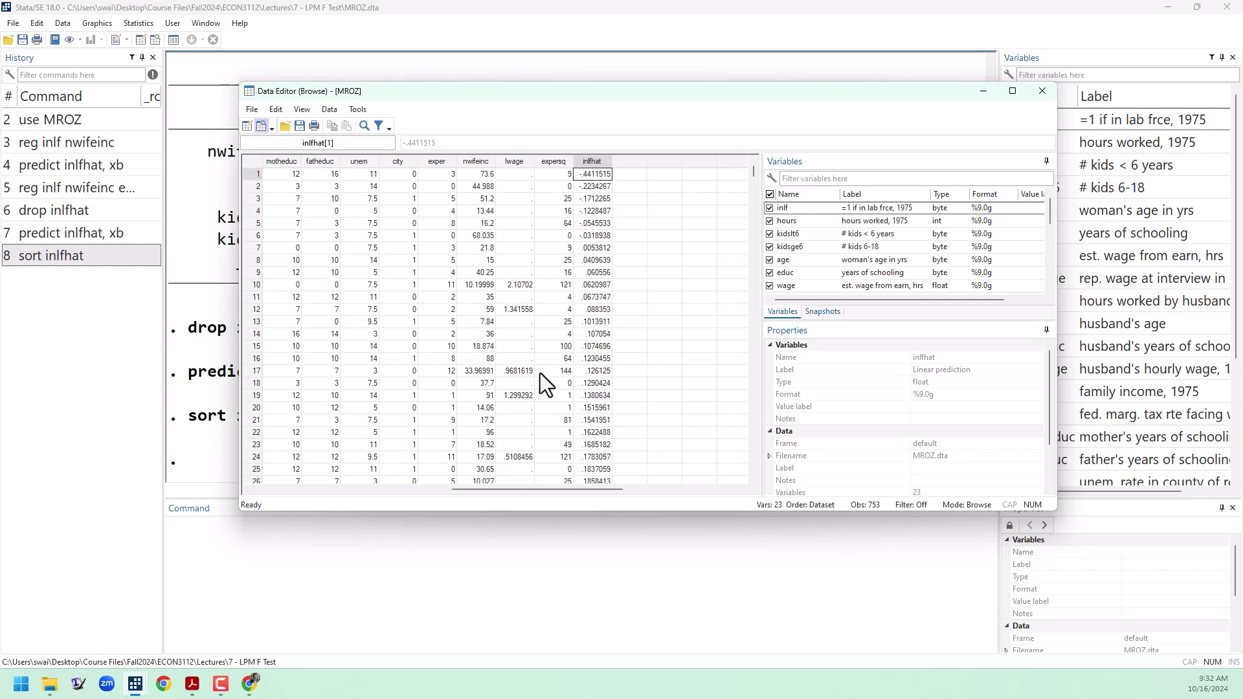
left_click(478, 176)
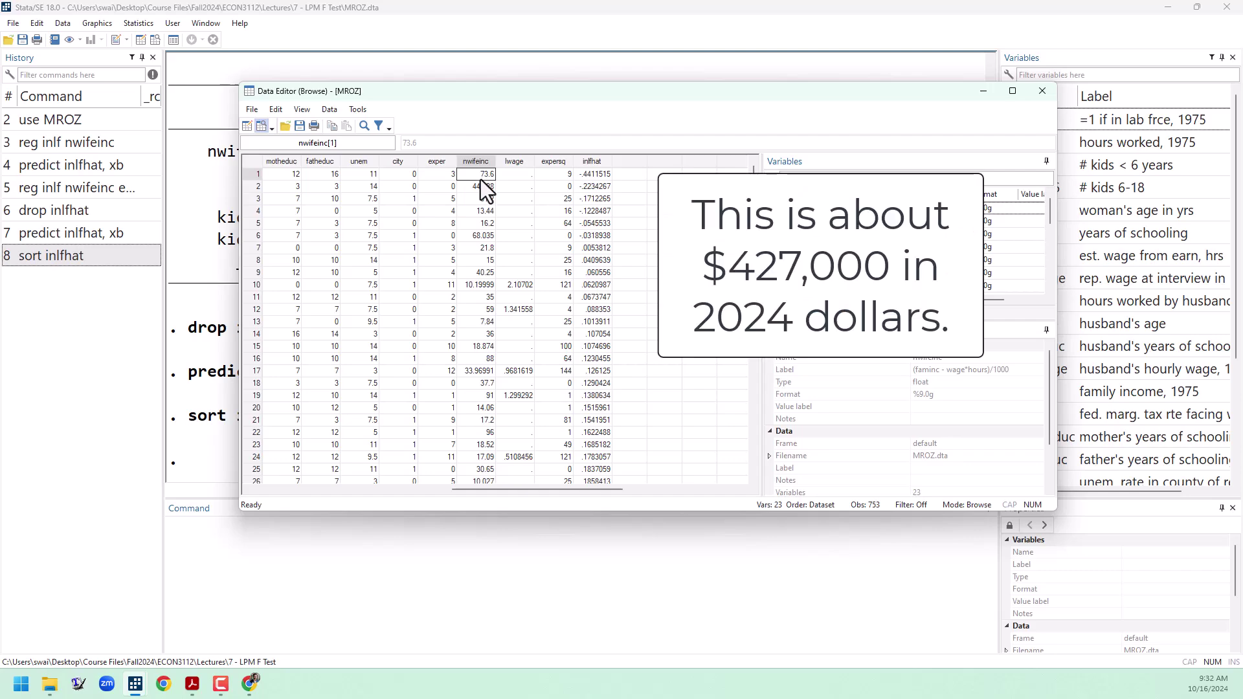
left_click_drag(493, 489, 312, 487)
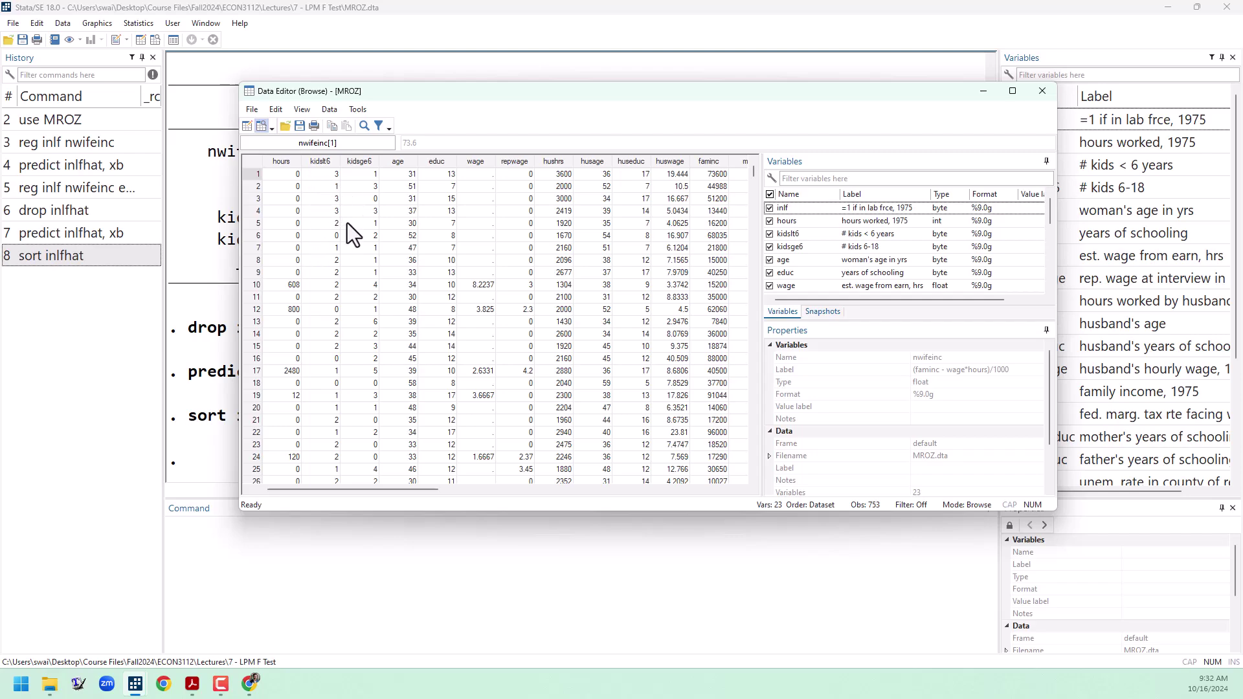
- Select inlfhat in rows 748–753, where predictions exceed 1, up to 1.066436 in row 753
left_click_drag(413, 491, 593, 487)
left_click_drag(752, 170, 743, 456)
left_click_drag(596, 359, 601, 420)
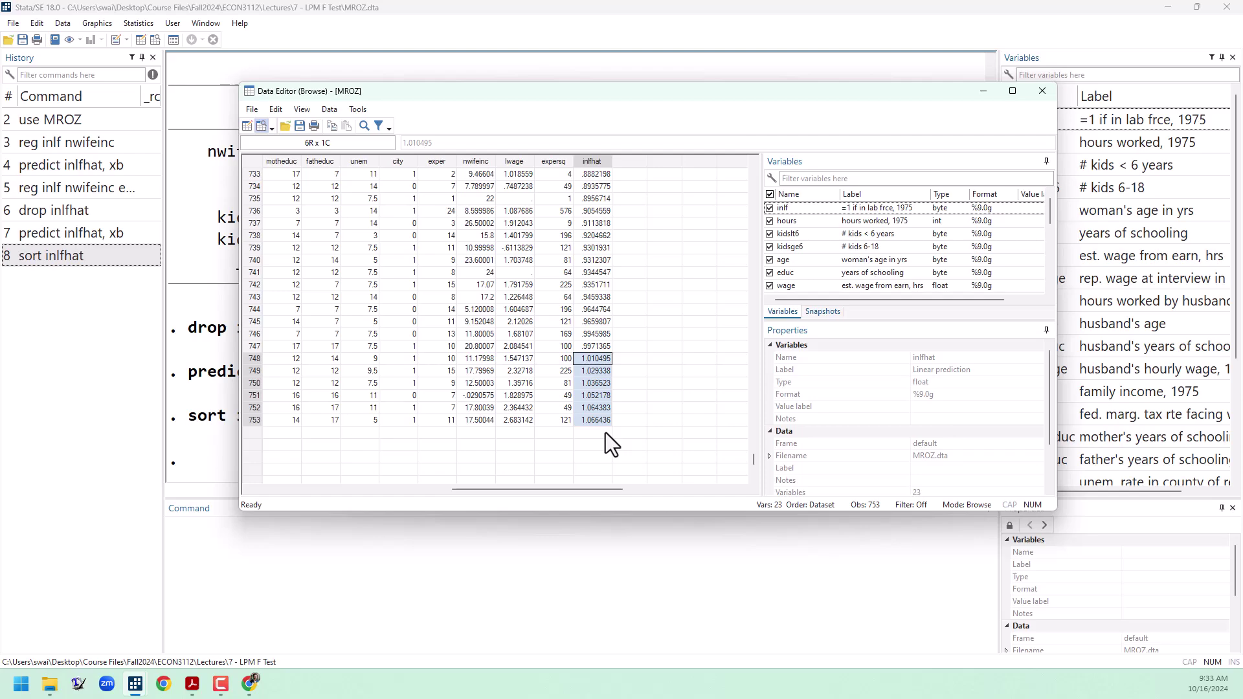
left_click(597, 421)
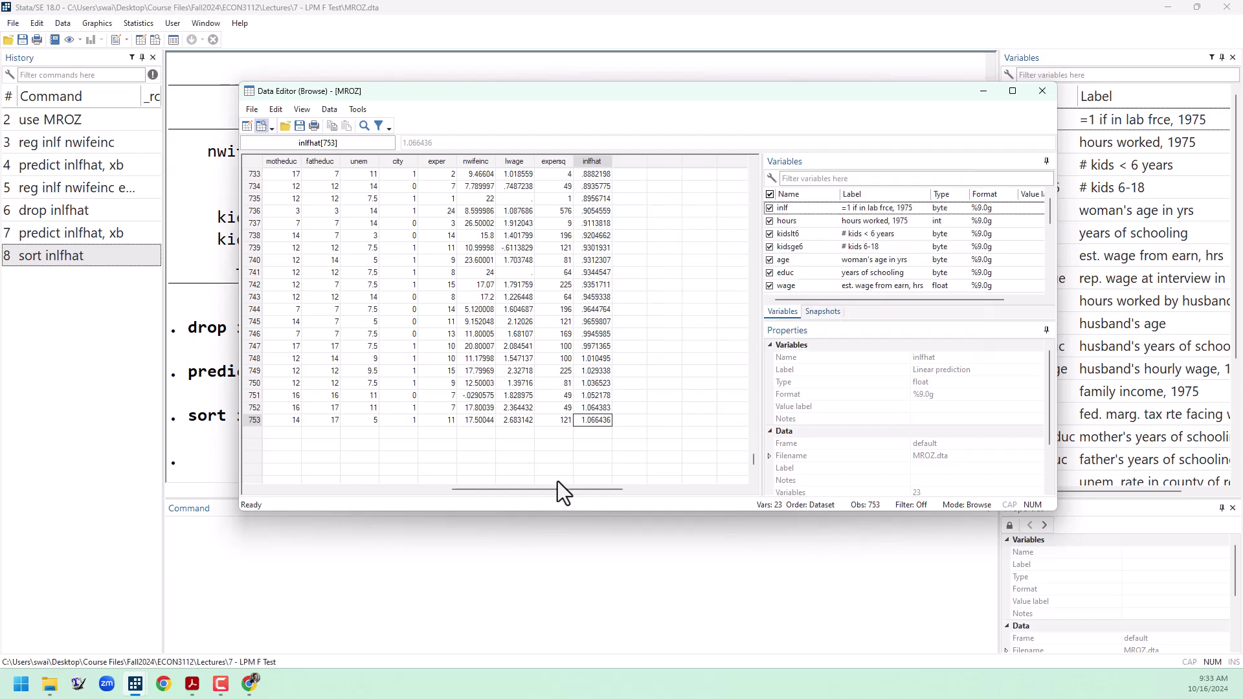
left_click_drag(514, 496, 336, 497)
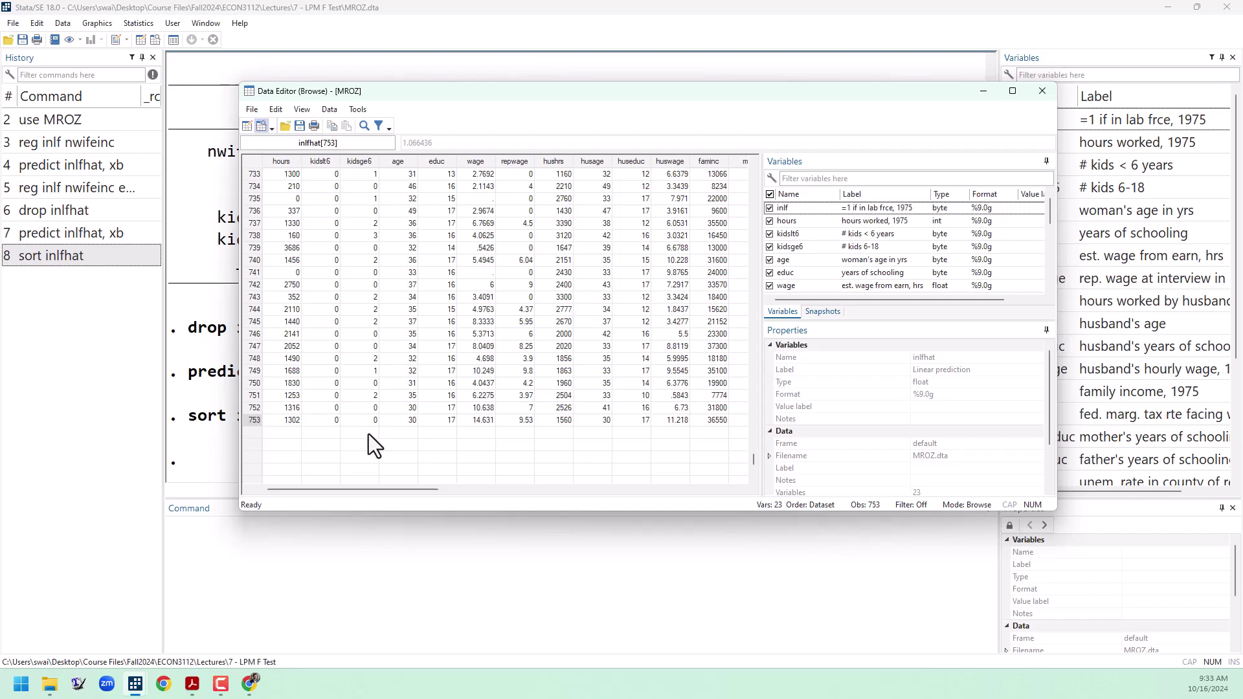
- Close the Data Editor and clear the kidslt6 highlight in the Results window
key("alt+F4")
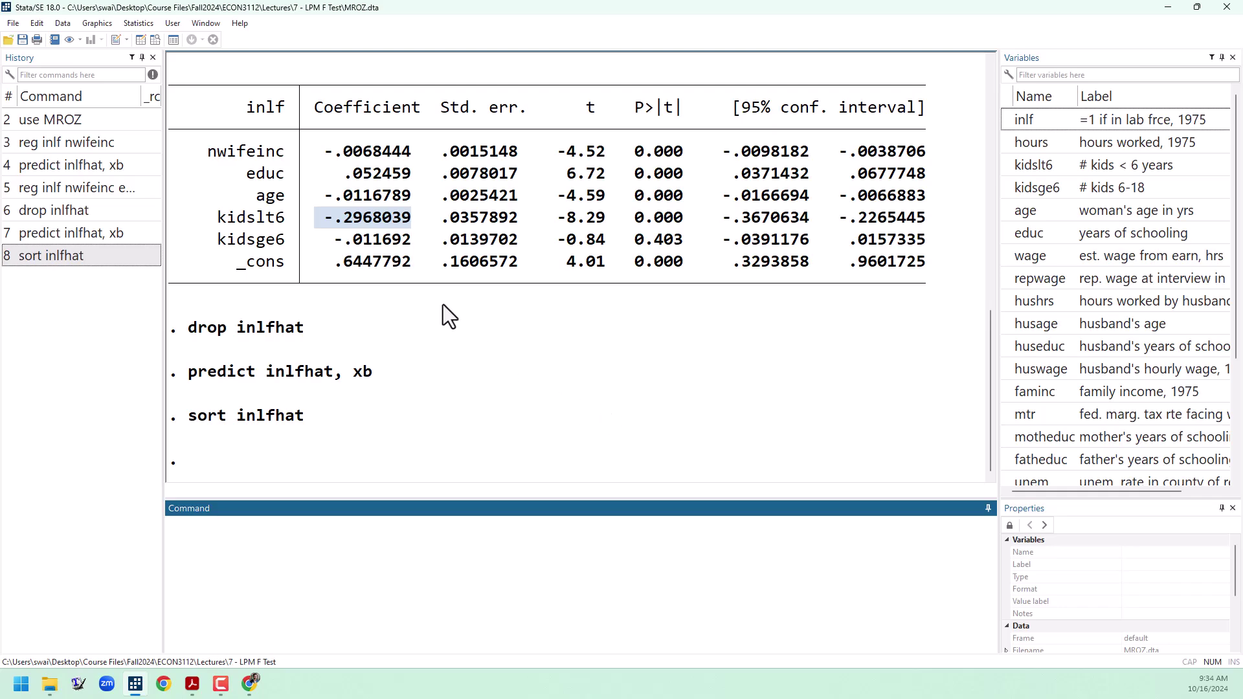
left_click(358, 240)
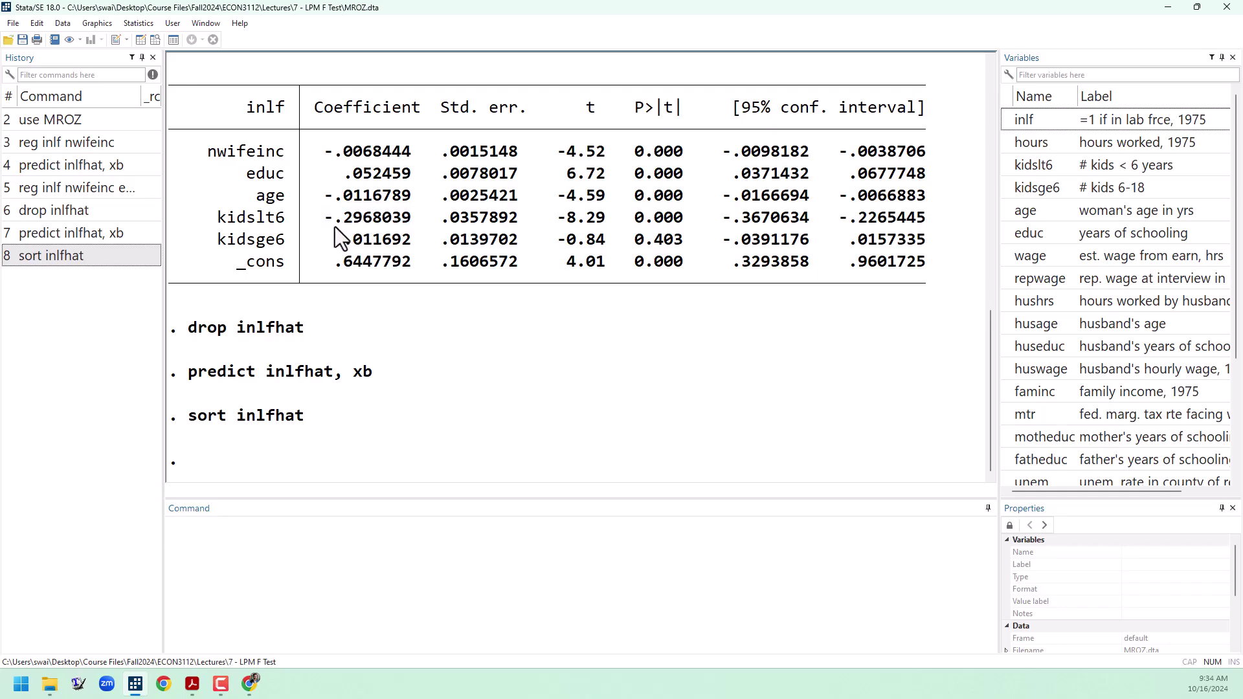